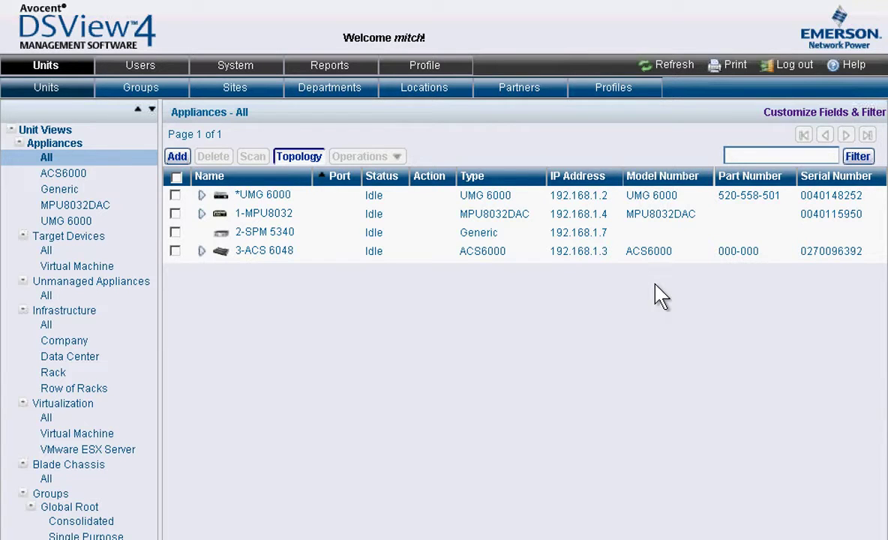
Start adding a new authentication service, keeping Active Directory as its type
{"action": "left_click", "coordinate": [150, 65]}
{"action": "left_click", "coordinate": [194, 162]}
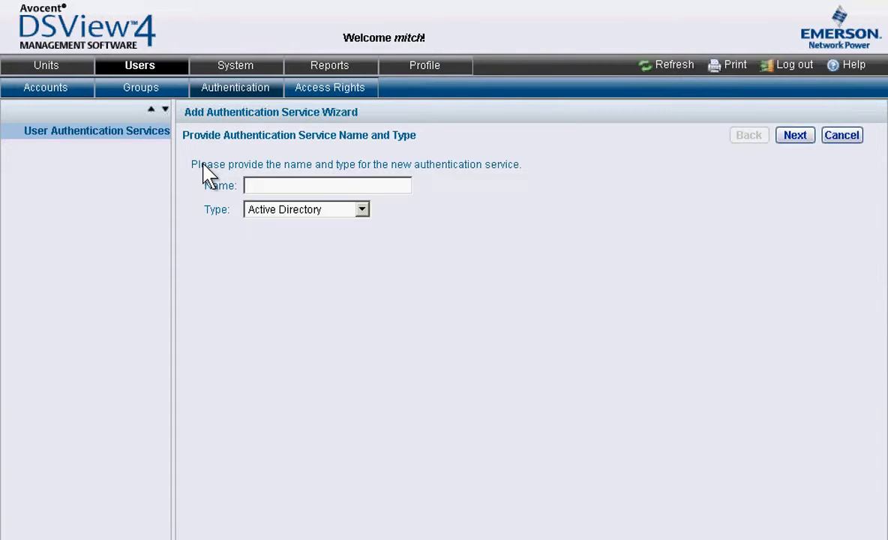
{"action": "left_click", "coordinate": [363, 211]}
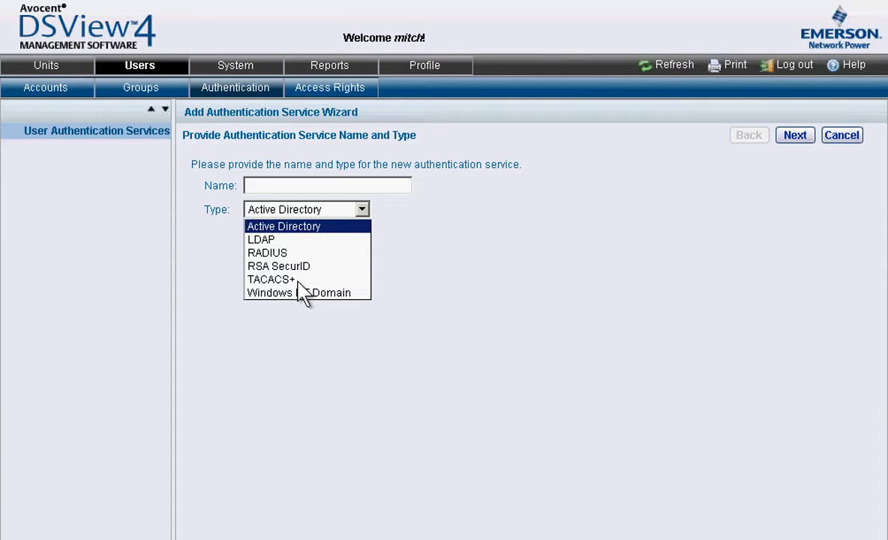
{"action": "key", "text": "Escape"}
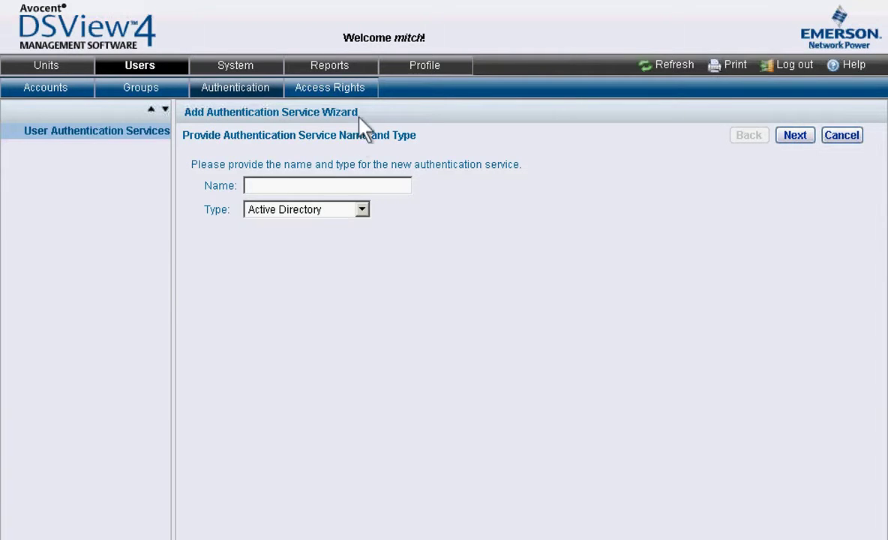
Include two more user groups, deny Configure Unit Settings, and set both session rights to Inherit
{"action": "left_click", "coordinate": [368, 94]}
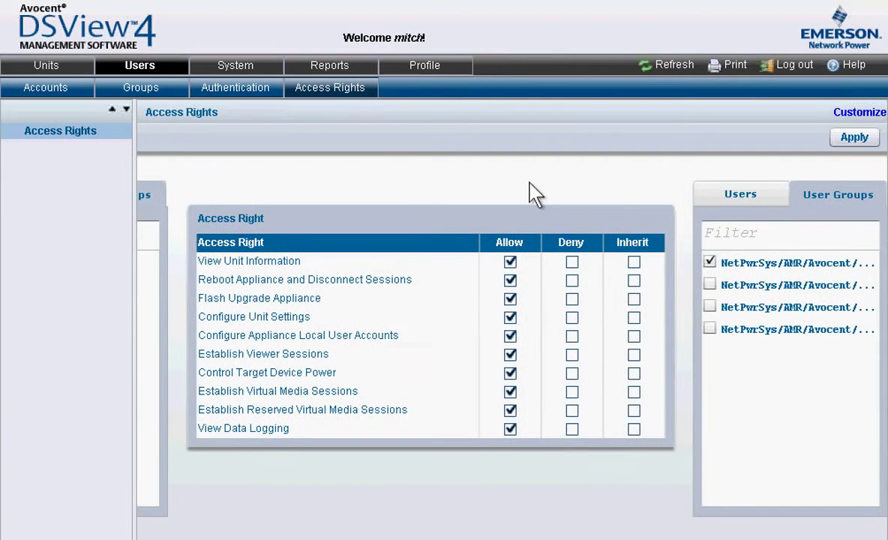
{"action": "left_click", "coordinate": [710, 285]}
{"action": "left_click", "coordinate": [710, 329]}
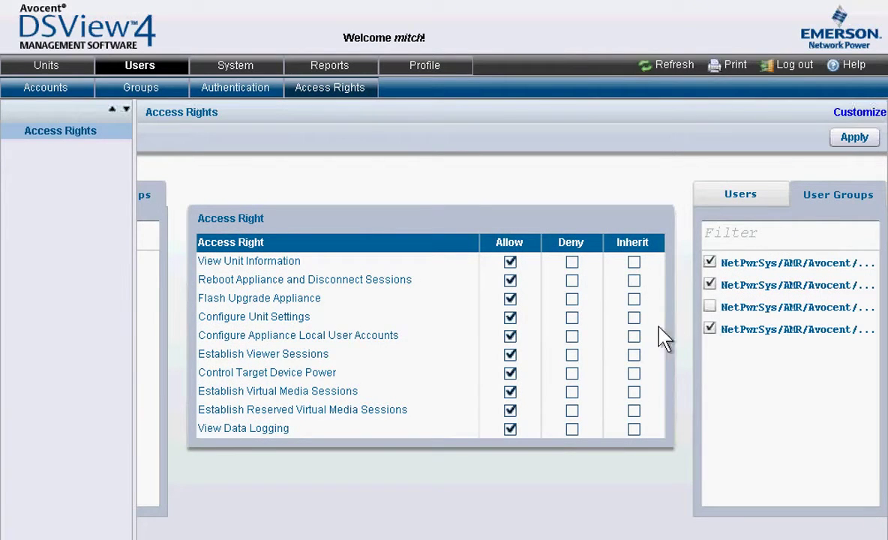
{"action": "left_click", "coordinate": [572, 318]}
{"action": "left_click", "coordinate": [634, 355]}
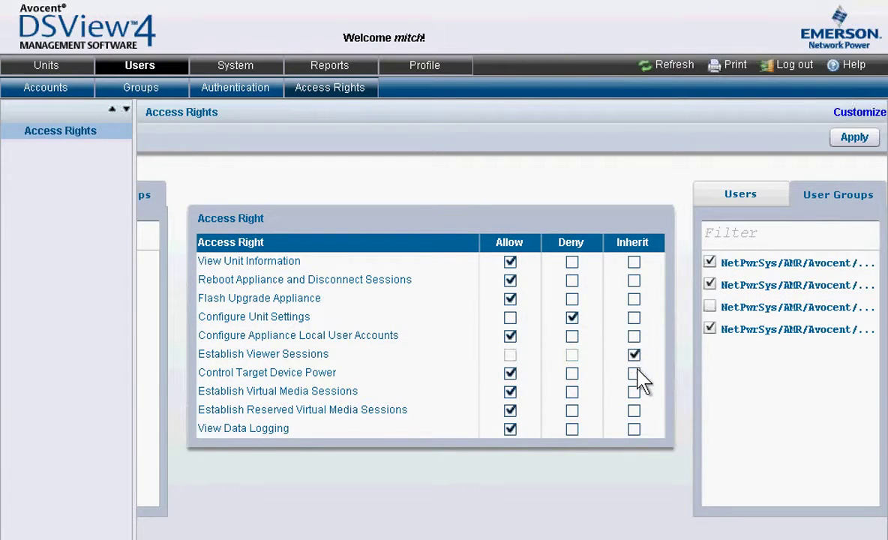
{"action": "left_click", "coordinate": [633, 392]}
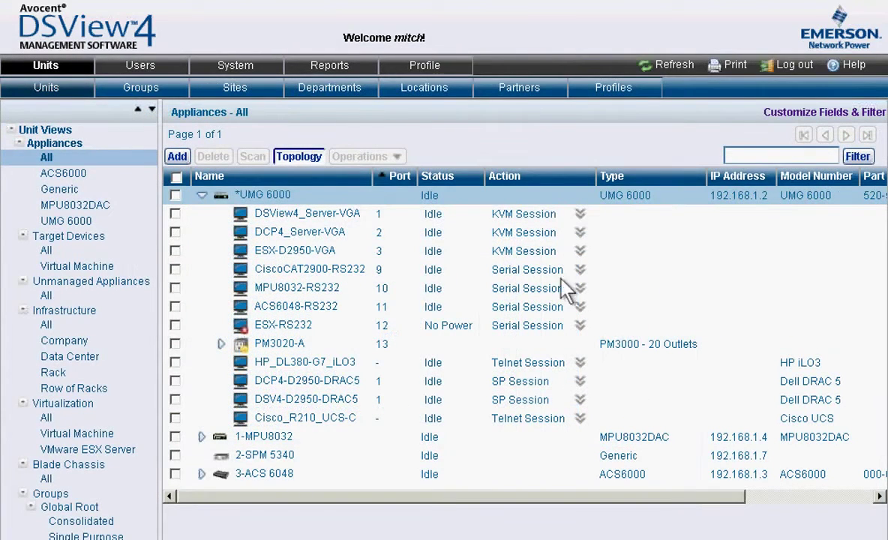
Expand PM3020-A to show its power outlets
{"action": "left_click", "coordinate": [221, 344]}
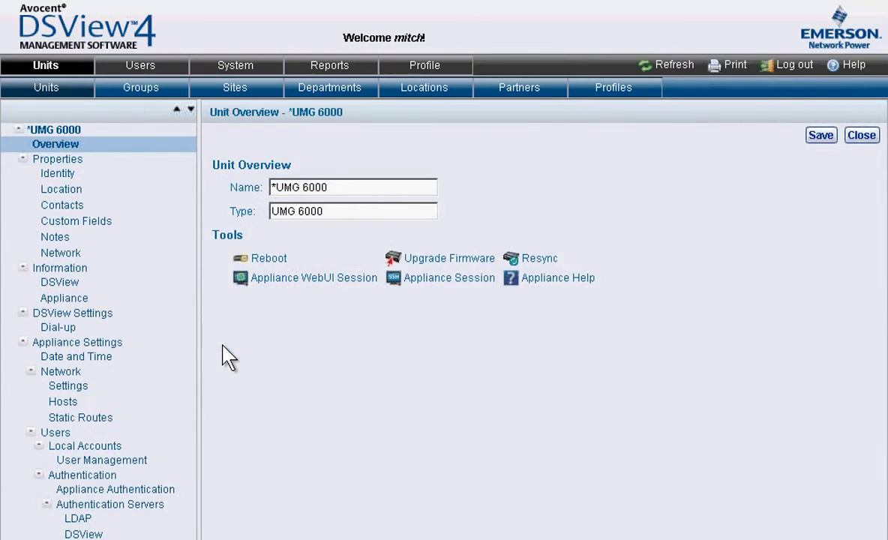
Show the UMG 6000 appliance's Port Assignments
{"action": "scroll", "coordinate": [225, 359], "scroll_direction": "down", "scroll_amount": 3}
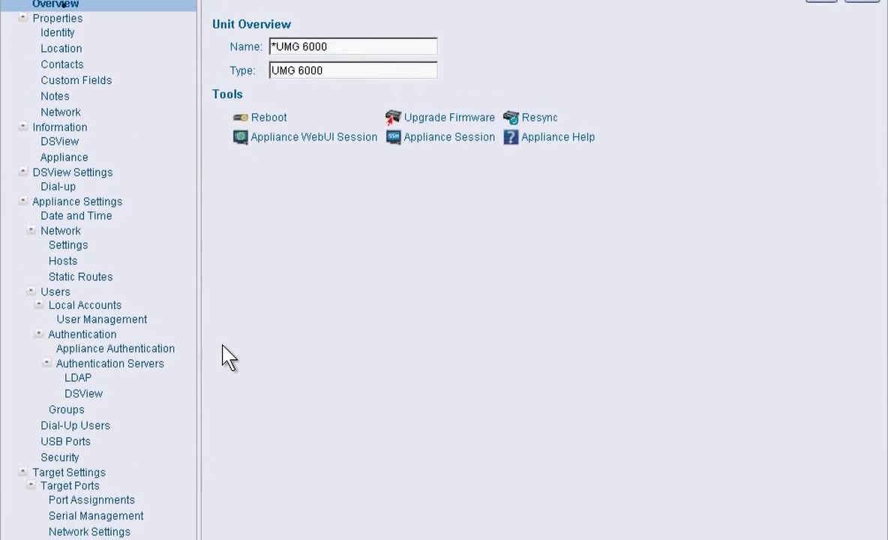
{"action": "left_click", "coordinate": [129, 501]}
{"action": "scroll", "coordinate": [135, 511], "scroll_direction": "up", "scroll_amount": 3}
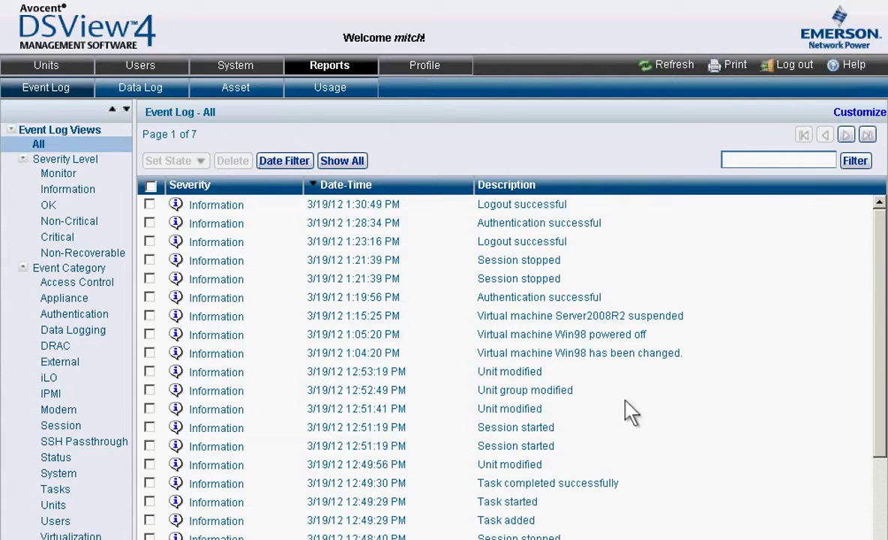
Filter the event log by the logged-in user's name
{"action": "left_click", "coordinate": [753, 160]}
{"action": "type", "text": "mitch"}
{"action": "left_click", "coordinate": [870, 168]}
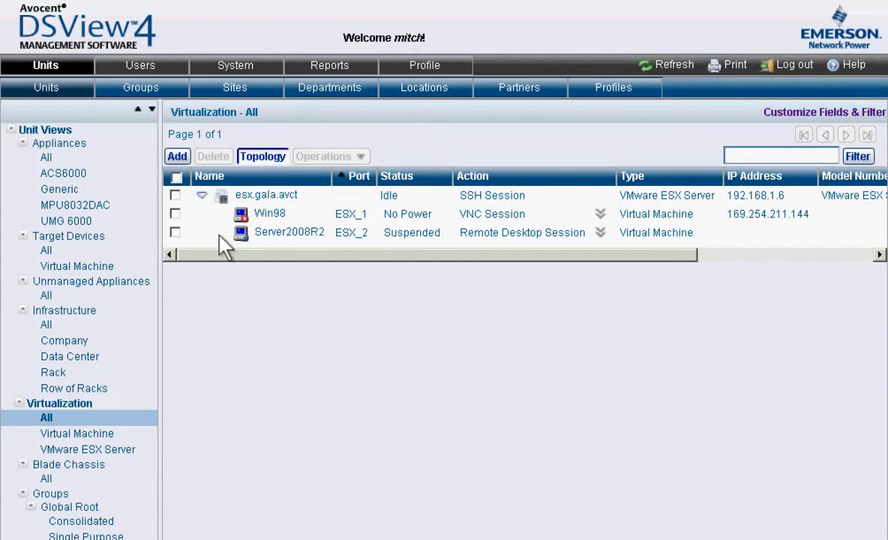
Request Virtual Machine Power On for the Server2008R2 virtual machine
{"action": "left_click", "coordinate": [175, 233]}
{"action": "left_click", "coordinate": [360, 156]}
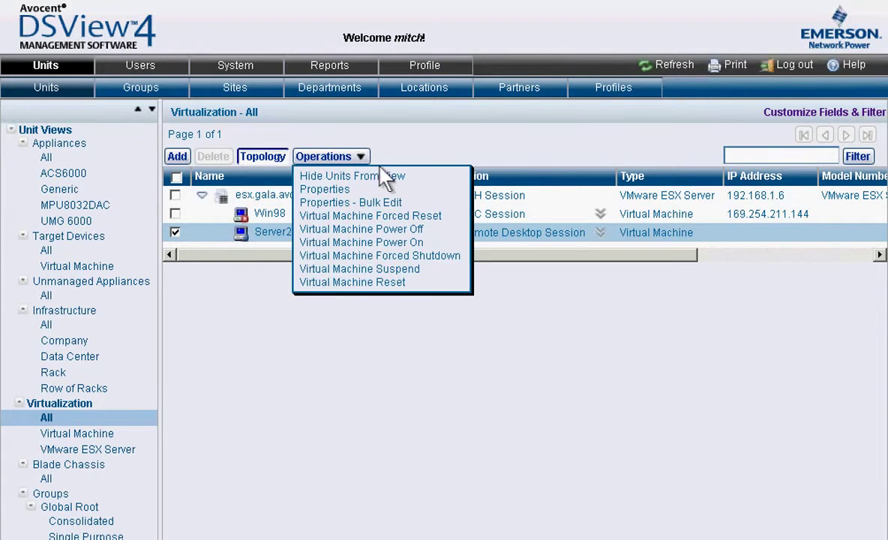
{"action": "left_click", "coordinate": [420, 243]}
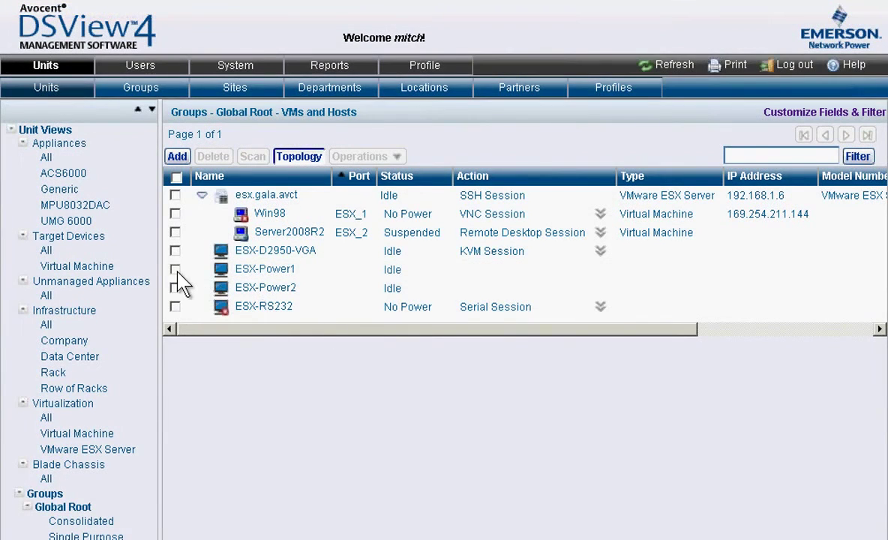
Turn wall power off for ESX-Power1 and ESX-Power2
{"action": "left_click", "coordinate": [175, 269]}
{"action": "left_click", "coordinate": [175, 287]}
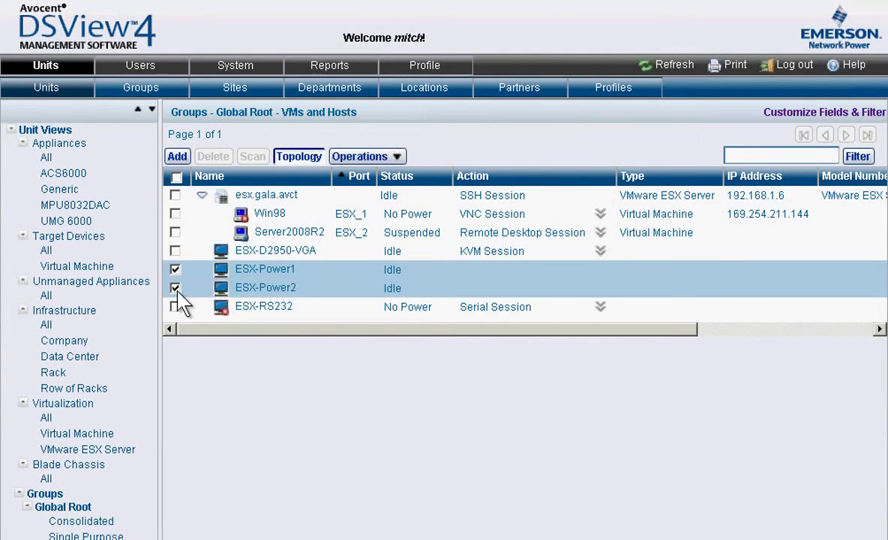
{"action": "left_click", "coordinate": [395, 156]}
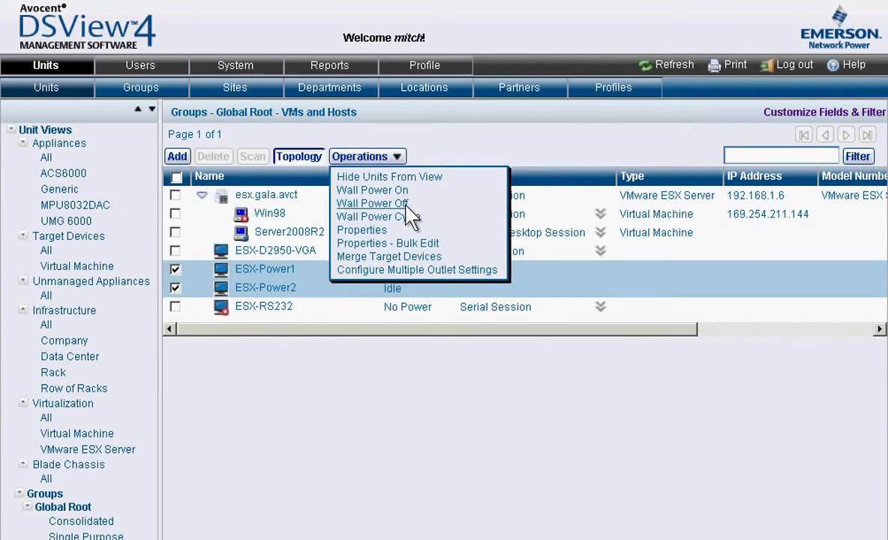
{"action": "left_click", "coordinate": [407, 203]}
Turn wall power back on for both devices, then list esx.gala.avct's virtual machines
{"action": "left_click", "coordinate": [177, 234]}
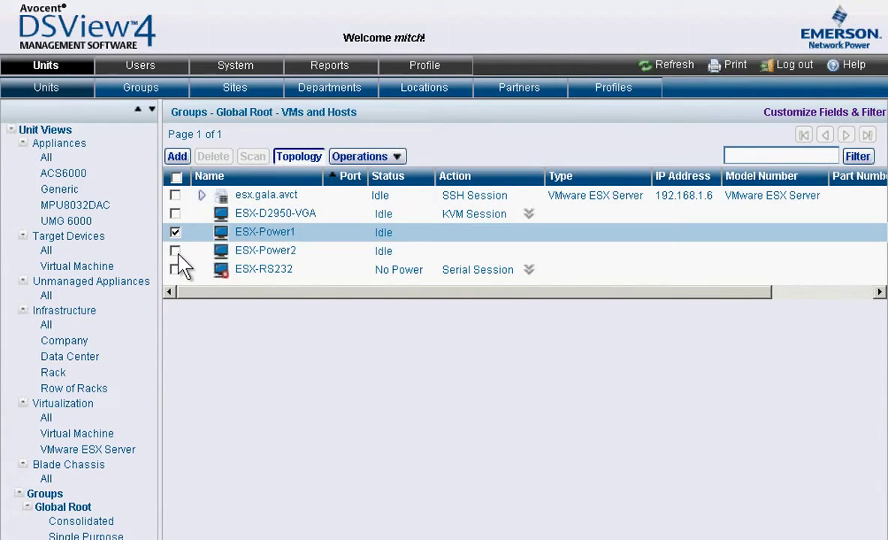
{"action": "left_click", "coordinate": [175, 250]}
{"action": "left_click", "coordinate": [398, 159]}
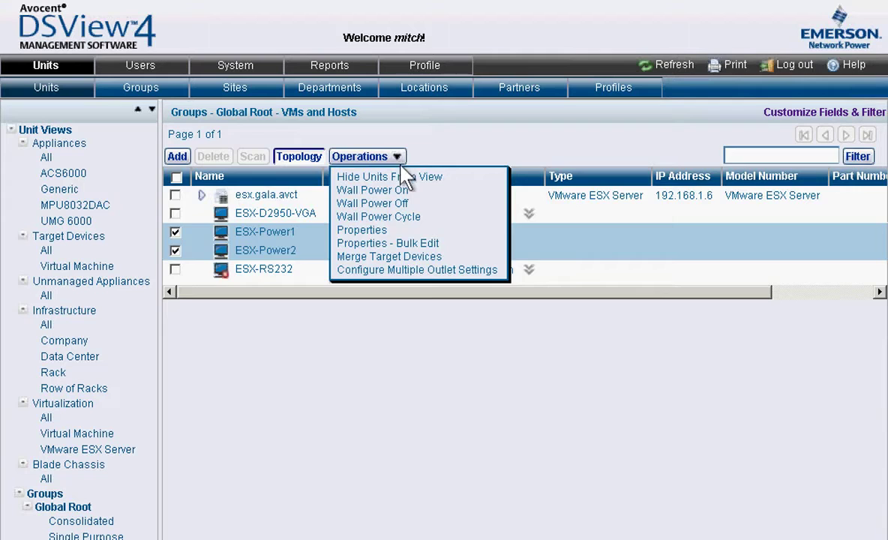
{"action": "left_click", "coordinate": [407, 191]}
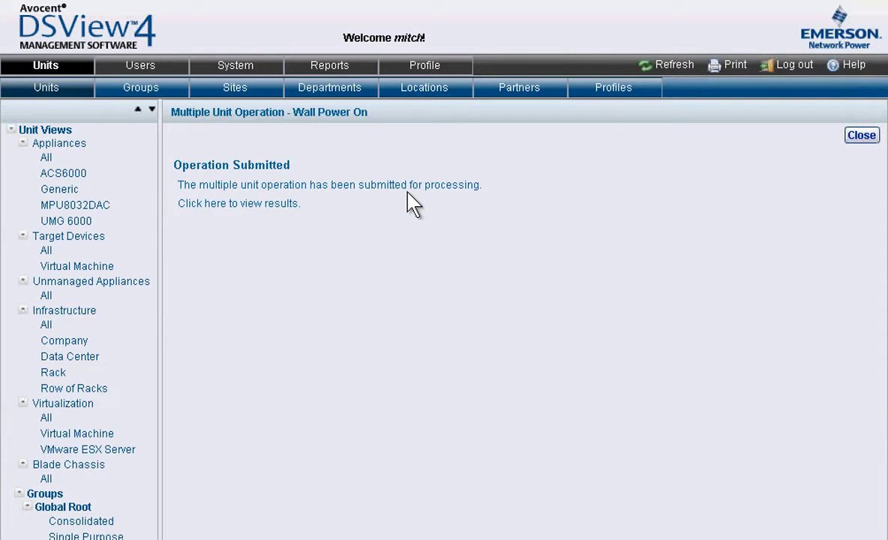
{"action": "left_click", "coordinate": [864, 137]}
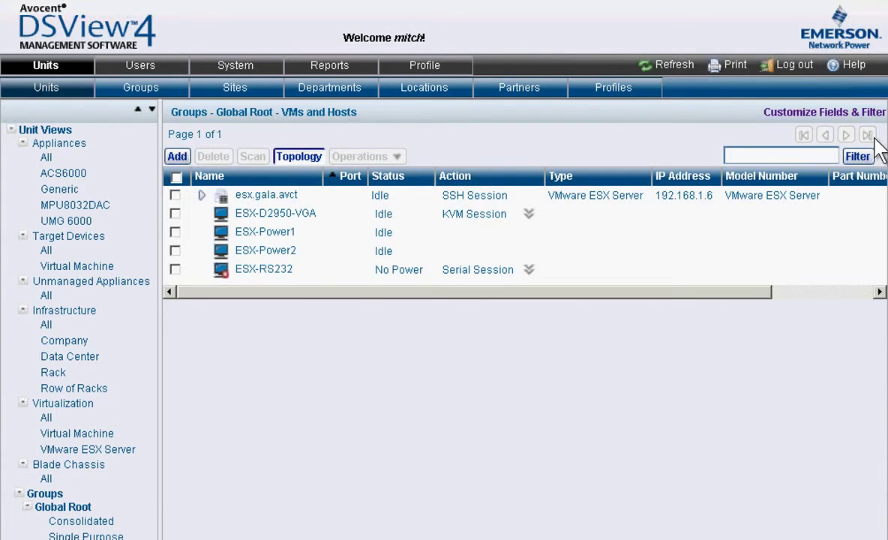
{"action": "left_click", "coordinate": [202, 195]}
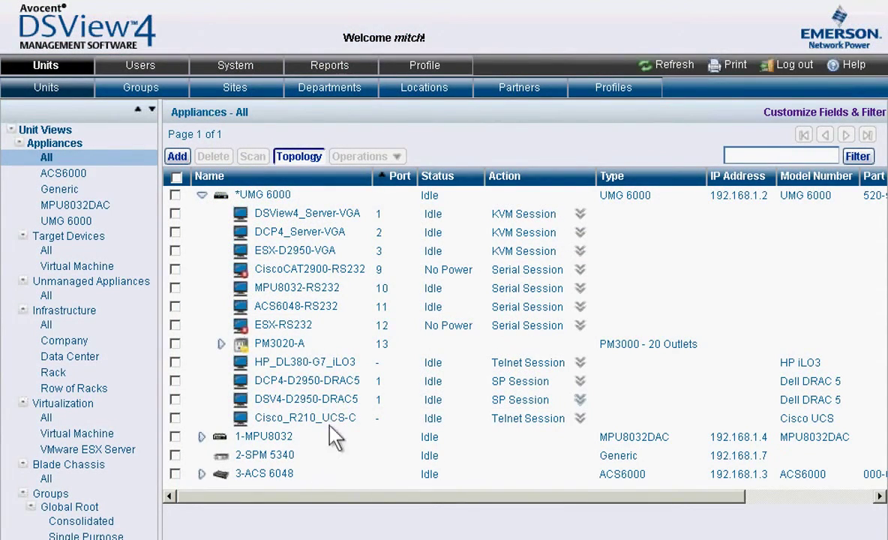
Show the HP_DL380-G7_iLO3 fan, power supply and temperature readings under Numeric Sensors
{"action": "left_click", "coordinate": [351, 363]}
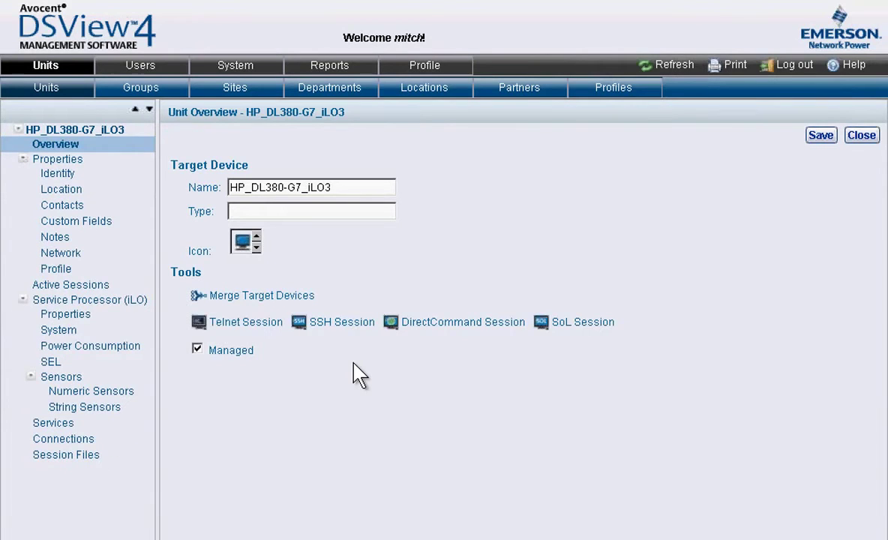
{"action": "left_click", "coordinate": [73, 332]}
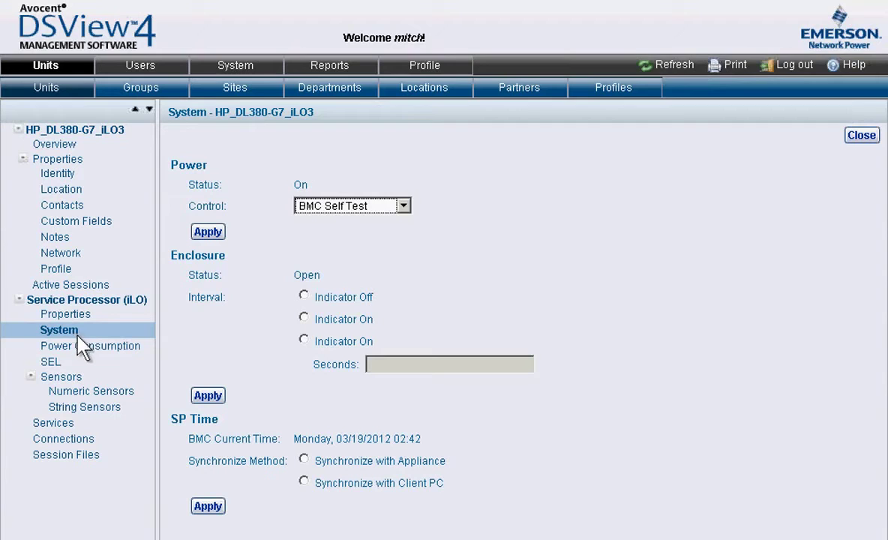
{"action": "left_click", "coordinate": [132, 396]}
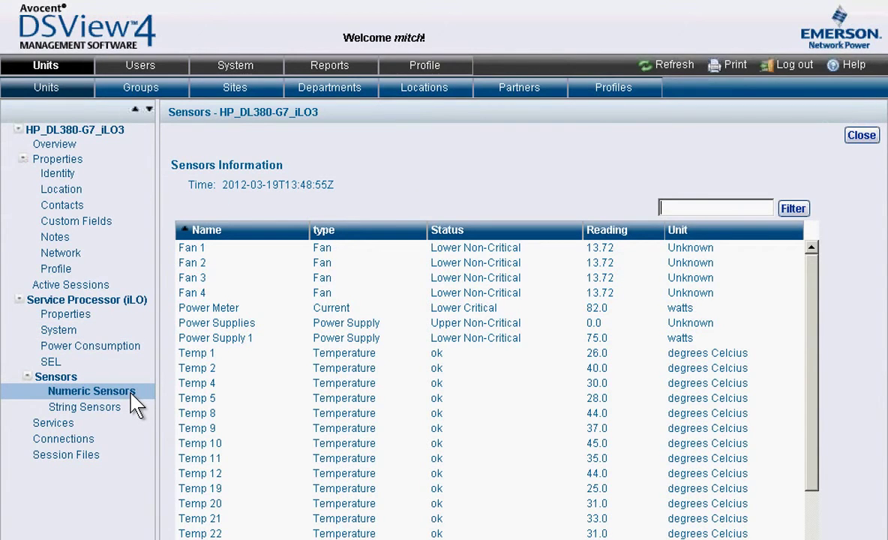